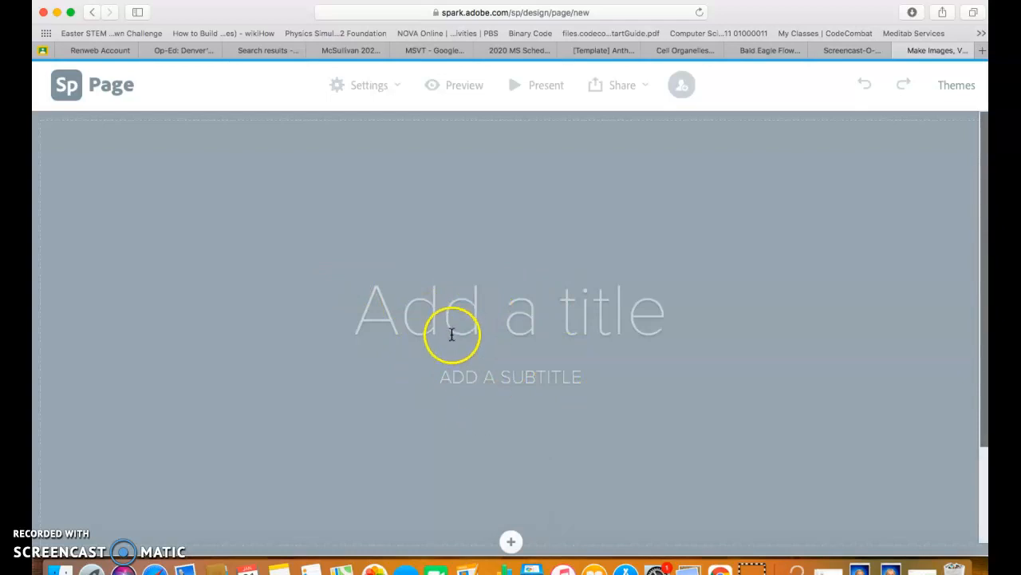
pyautogui.click(511, 530)
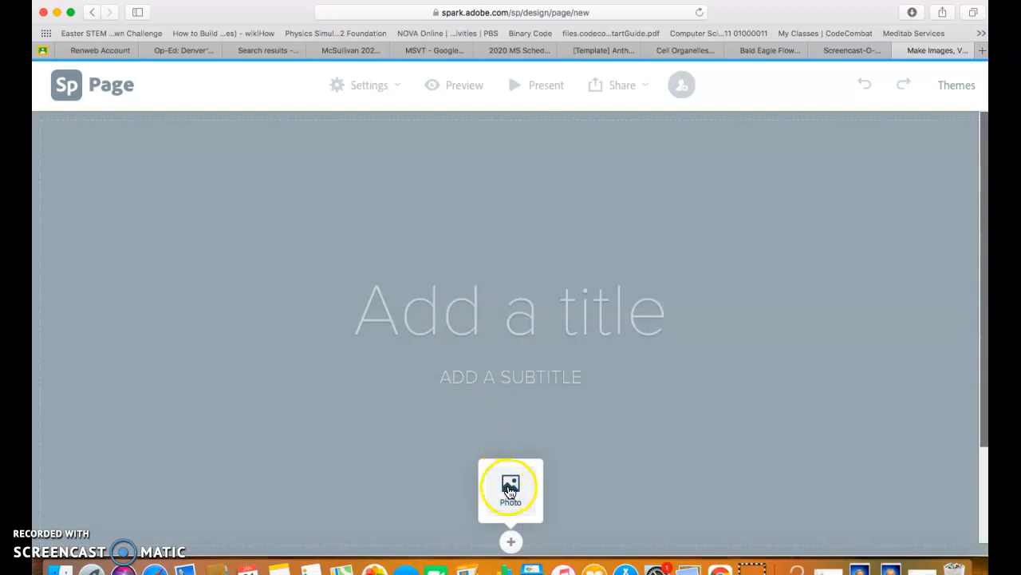
pyautogui.click(510, 490)
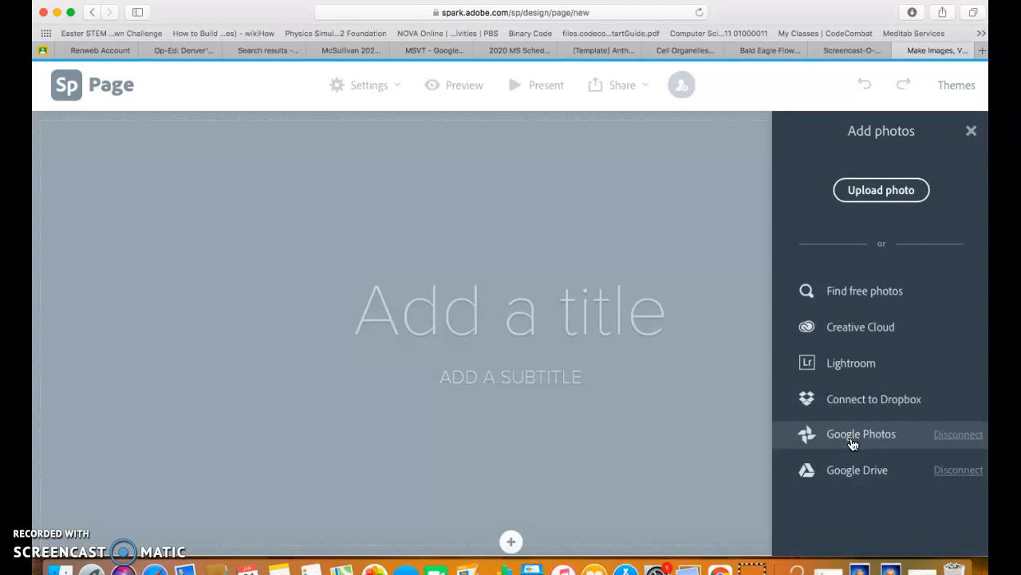
pyautogui.click(878, 295)
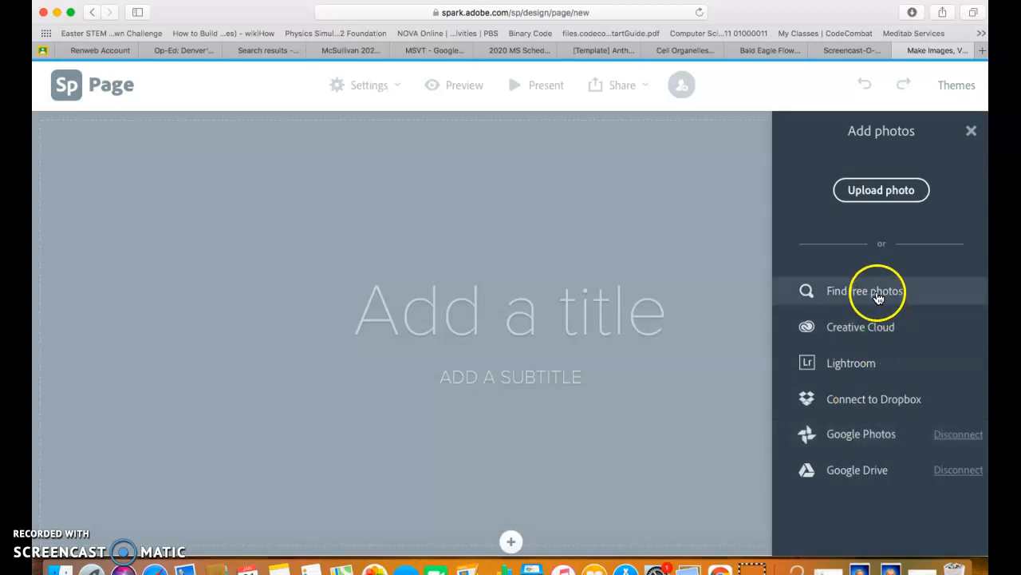
pyautogui.click(886, 184)
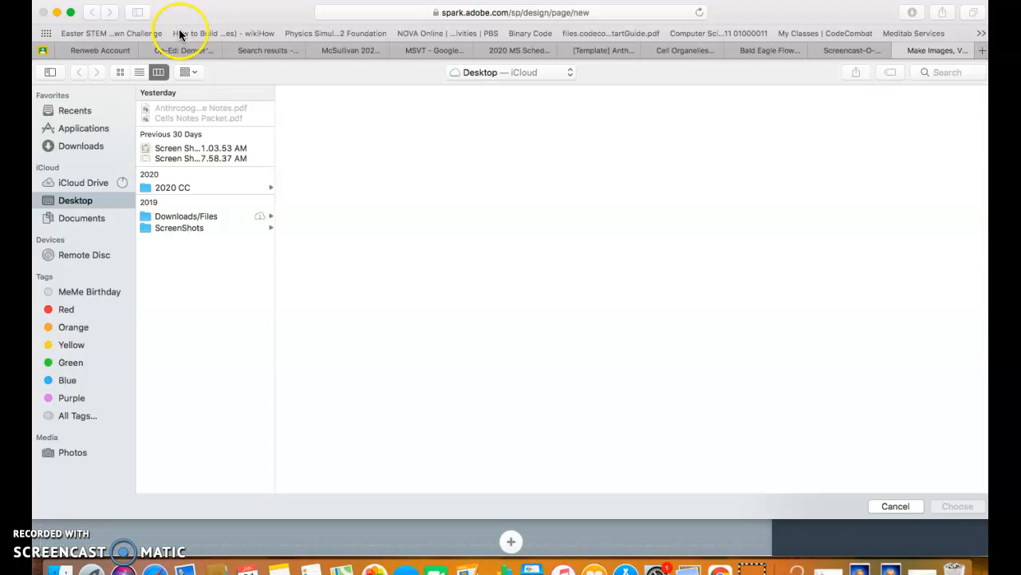
pyautogui.click(896, 506)
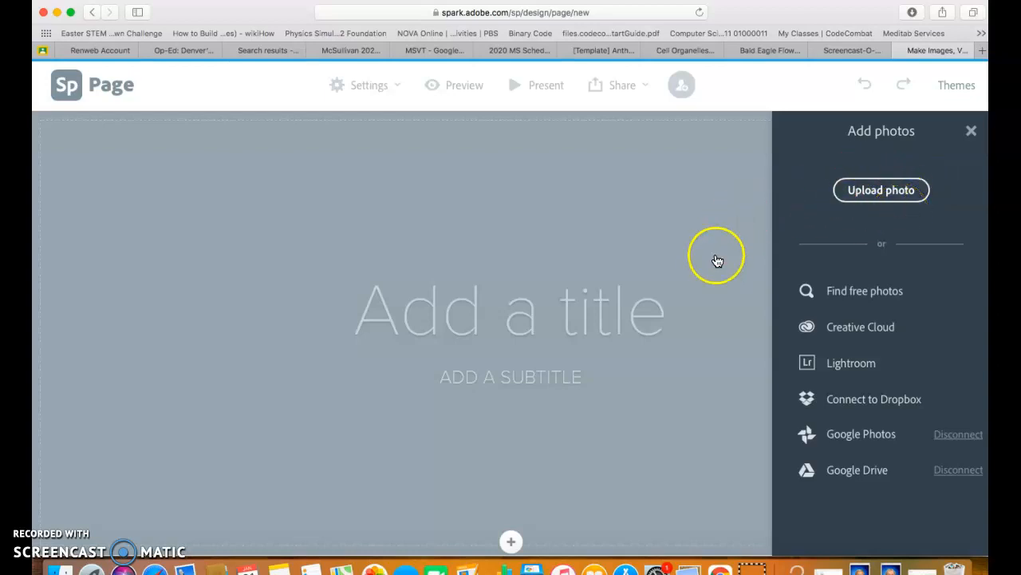
pyautogui.click(687, 324)
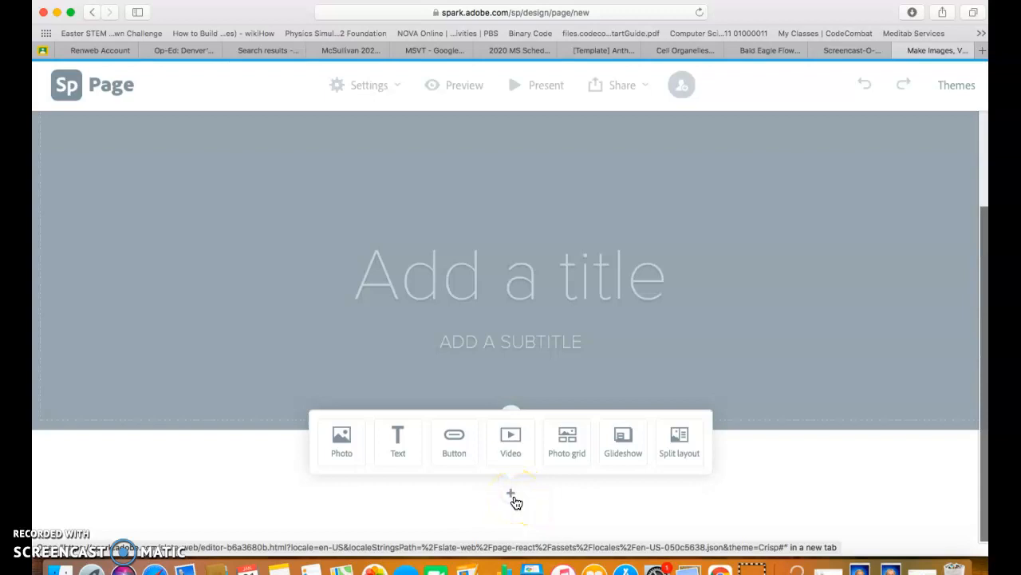
pyautogui.click(511, 439)
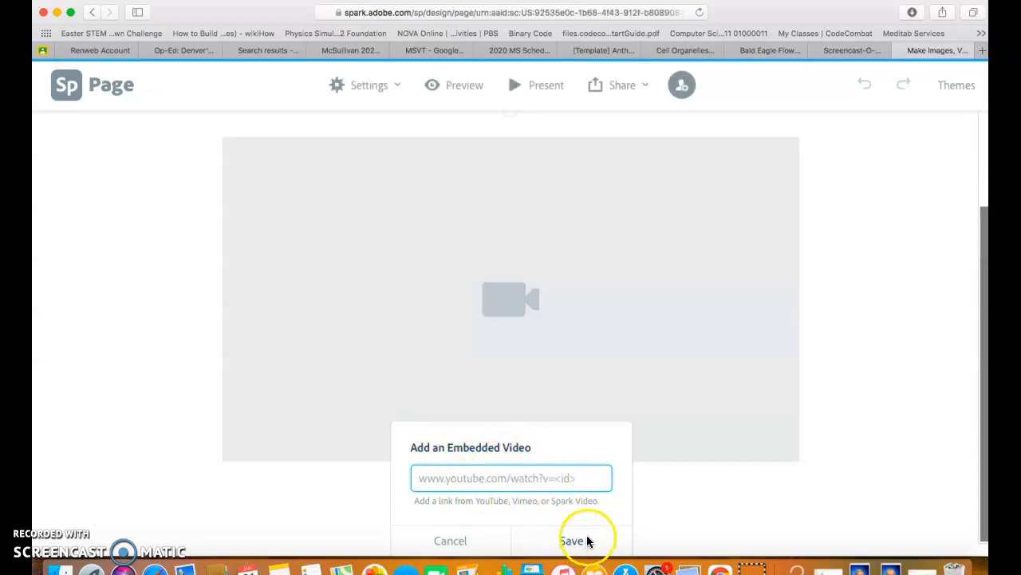
pyautogui.click(461, 548)
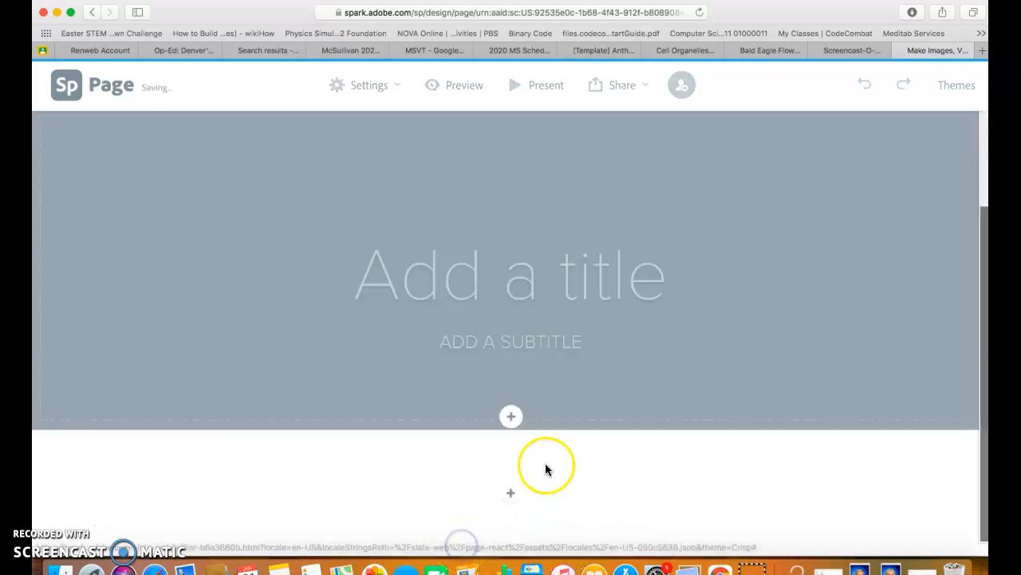
# Insert the first Bald Eagle flow chart image from Google Drive as a photo below the title section.
pyautogui.click(512, 493)
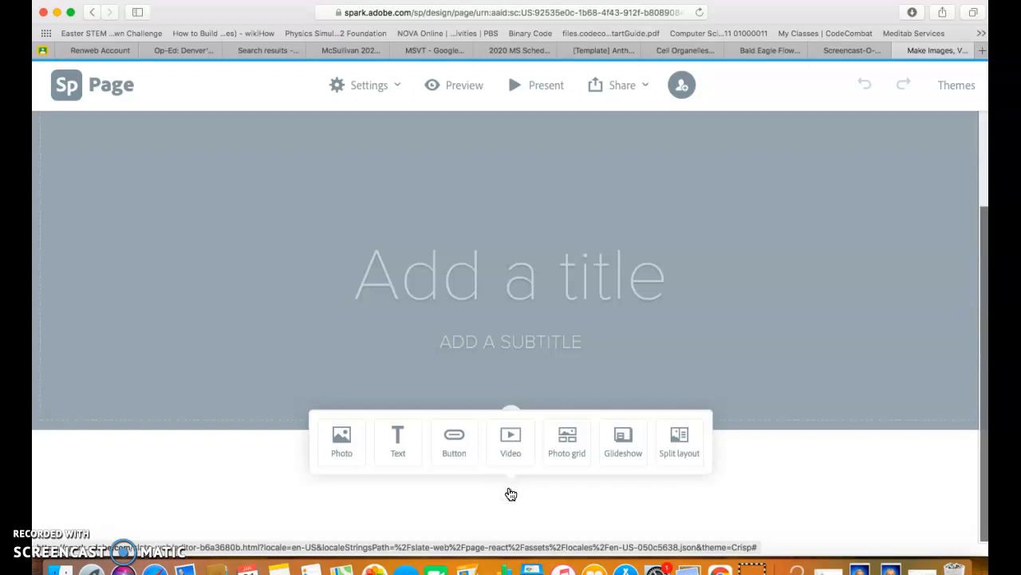
pyautogui.click(342, 440)
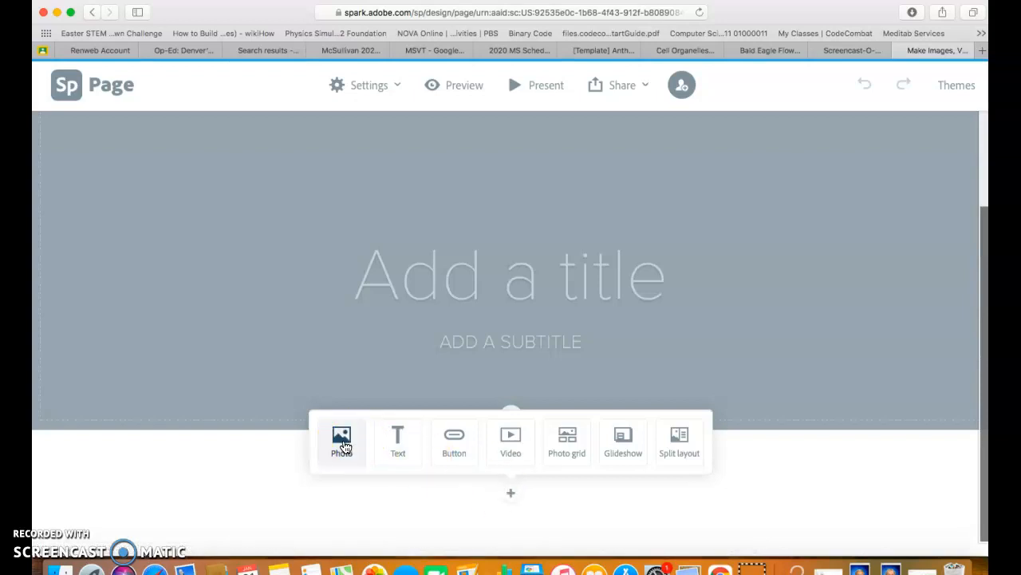
pyautogui.click(343, 440)
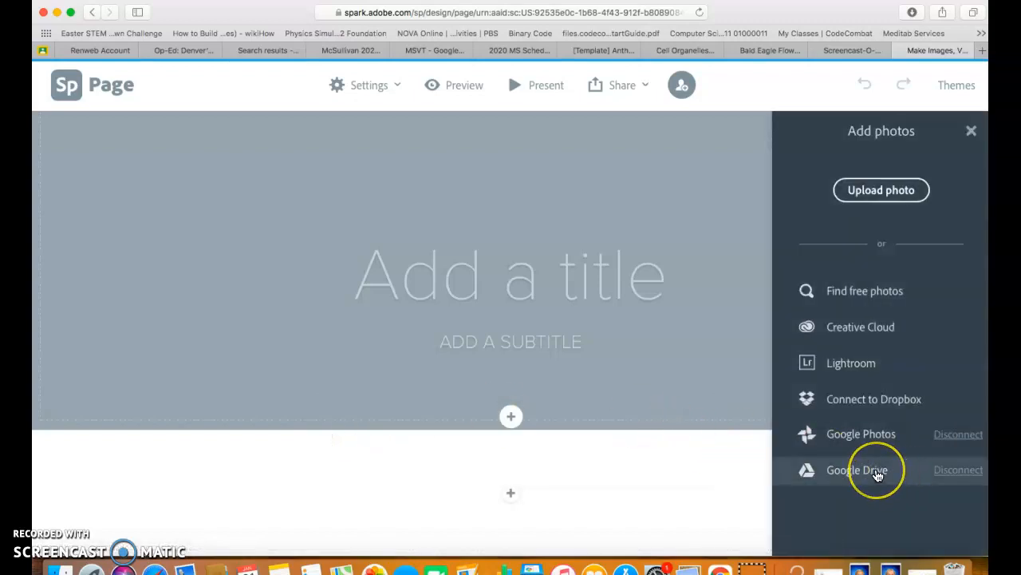
pyautogui.click(831, 458)
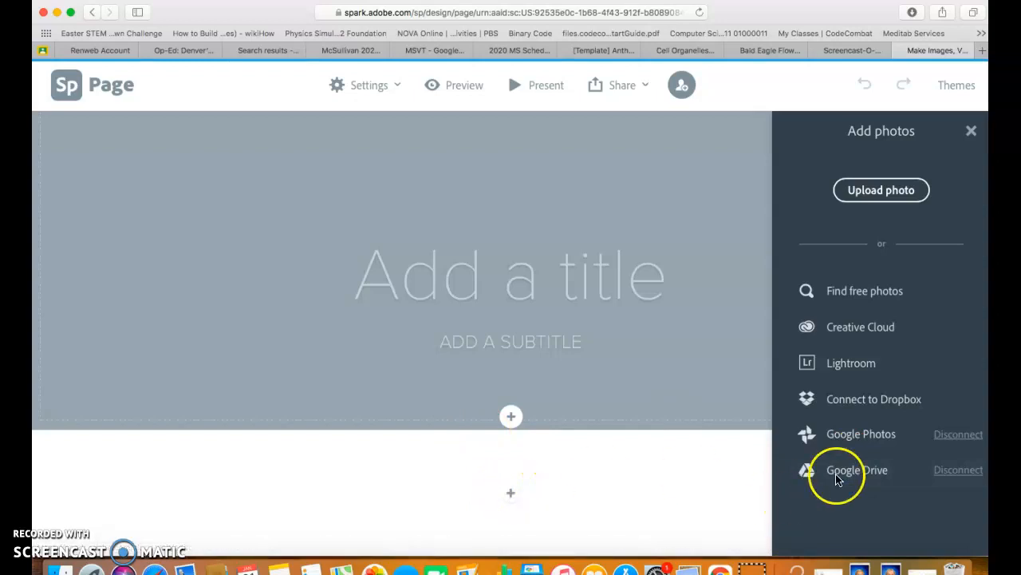
pyautogui.click(864, 474)
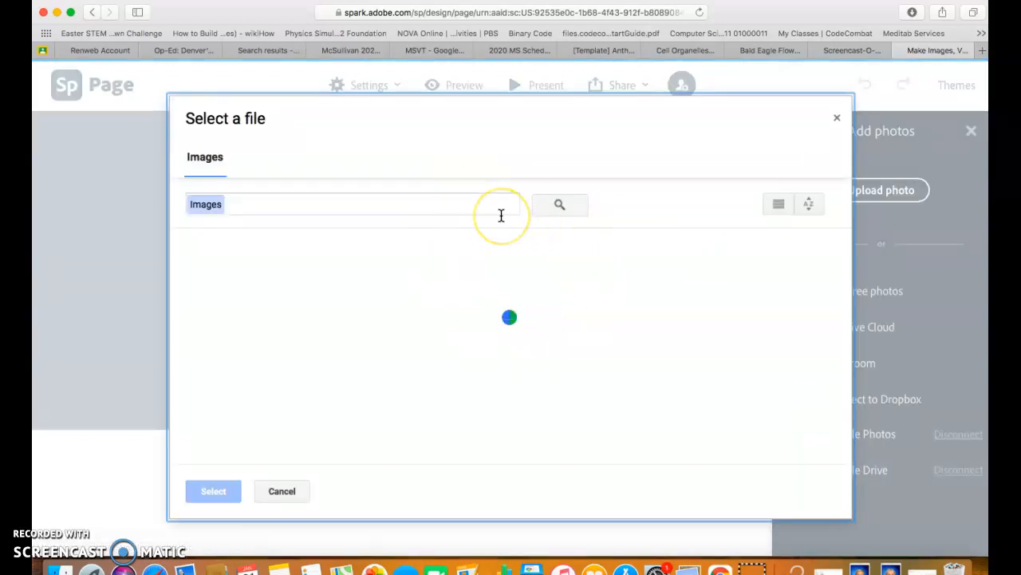
pyautogui.click(295, 253)
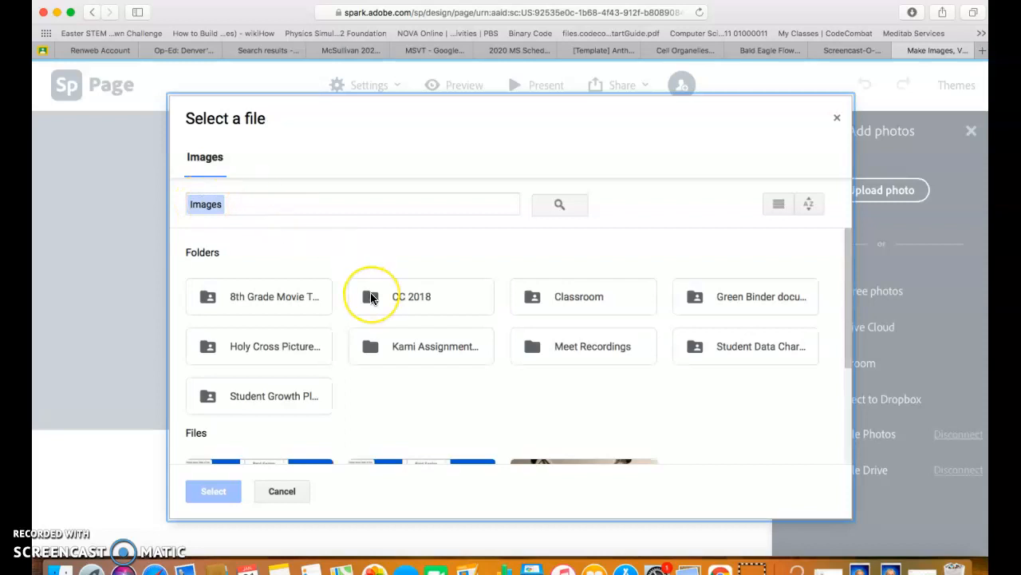
pyautogui.scroll(-3, 364, 296)
pyautogui.scroll(-2, 370, 299)
pyautogui.moveTo(283, 342); pyautogui.dragTo(316, 424)
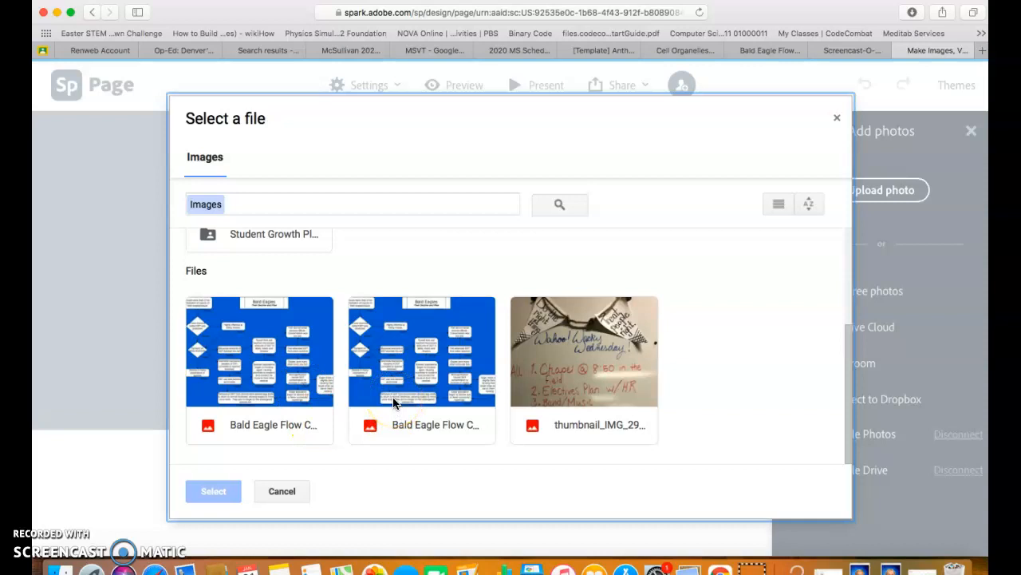
pyautogui.click(280, 351)
pyautogui.click(204, 488)
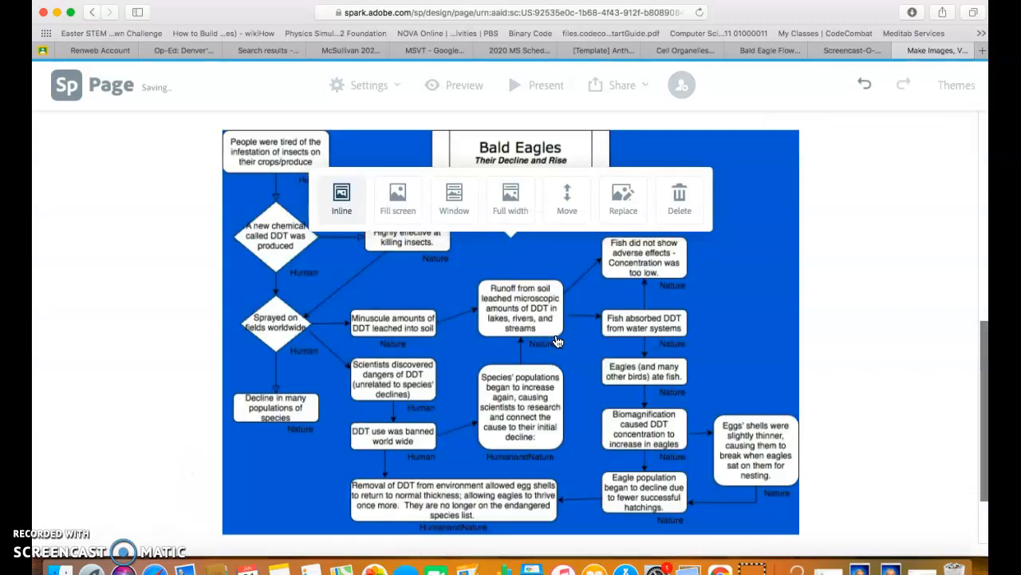
pyautogui.click(839, 323)
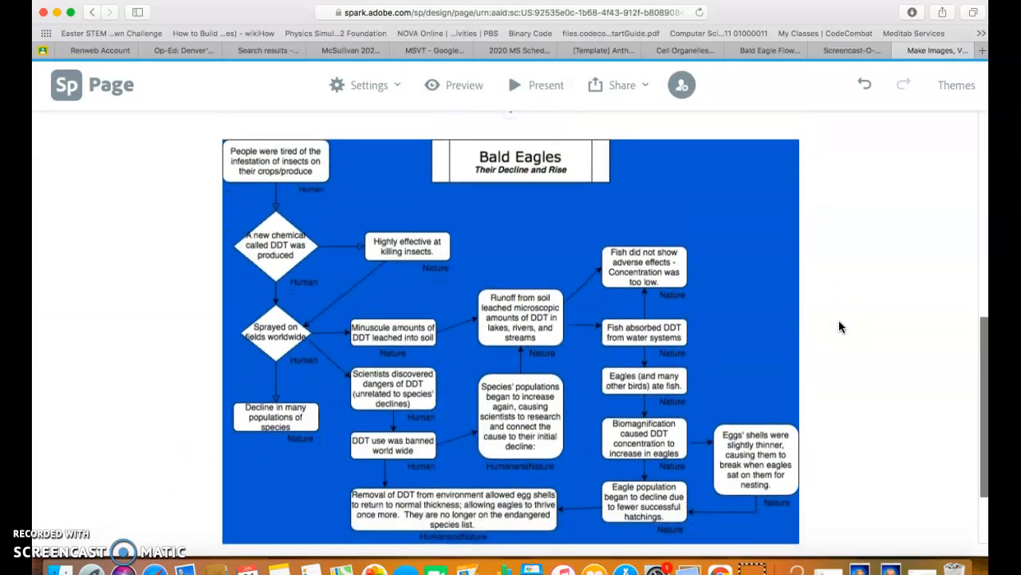
# Try the Fill screen layout on the Bald Eagles flow chart image and return it to Inline.
pyautogui.scroll(-1, 839, 321)
pyautogui.click(444, 258)
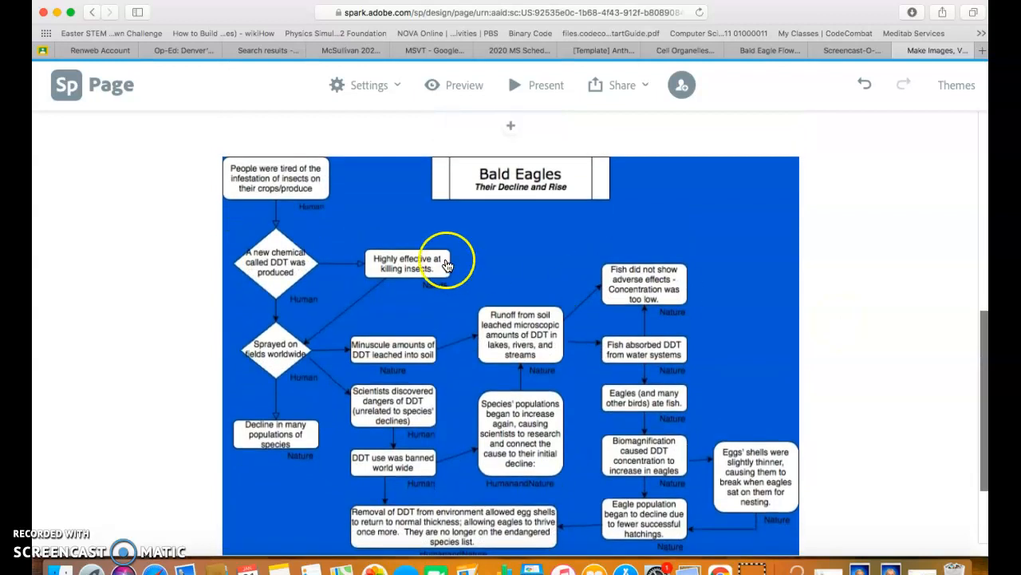
pyautogui.click(365, 209)
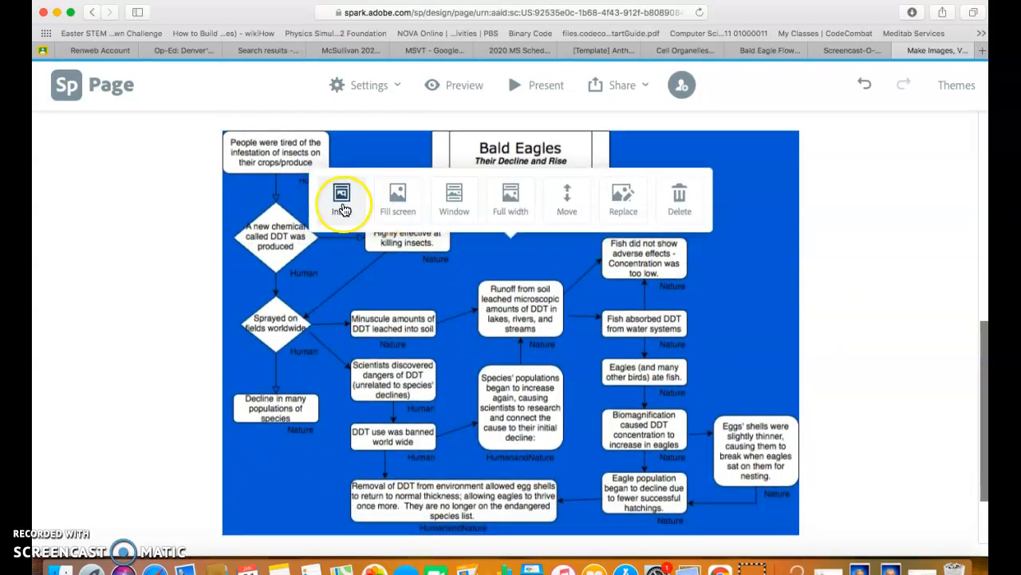
pyautogui.click(397, 201)
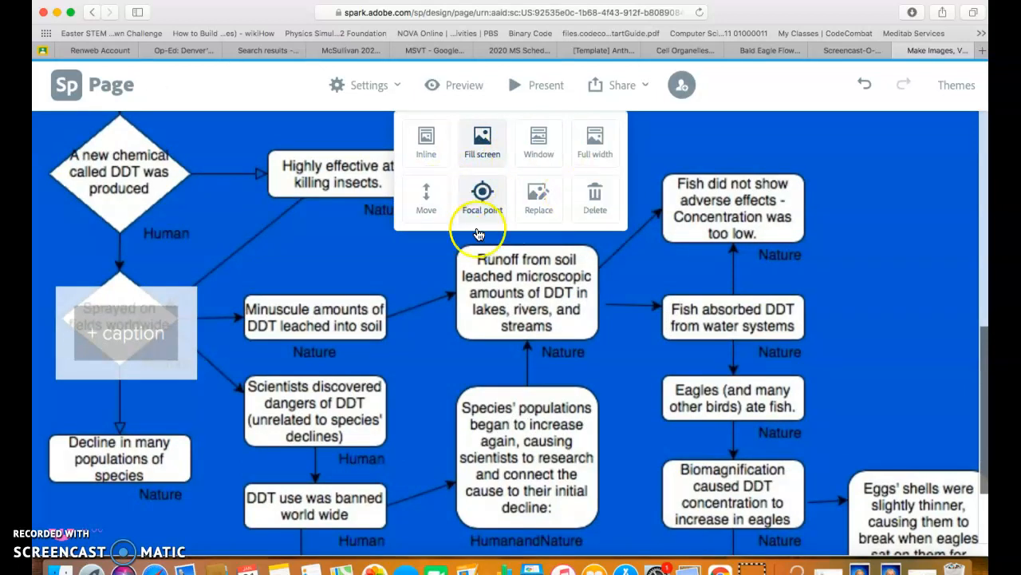
pyautogui.click(426, 139)
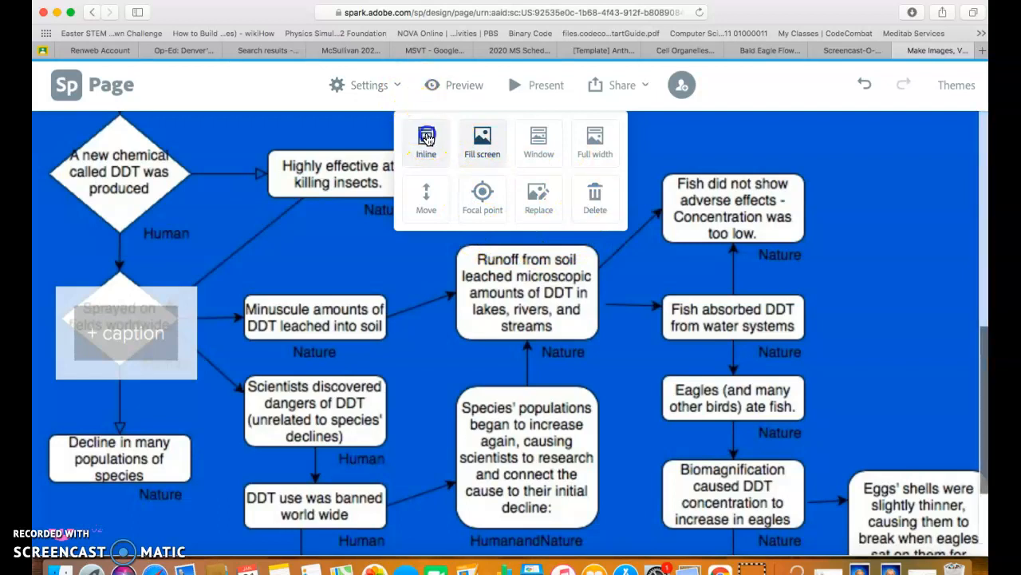
# Add a glideshow section below the Bald Eagles flow chart image.
pyautogui.scroll(-3, 595, 292)
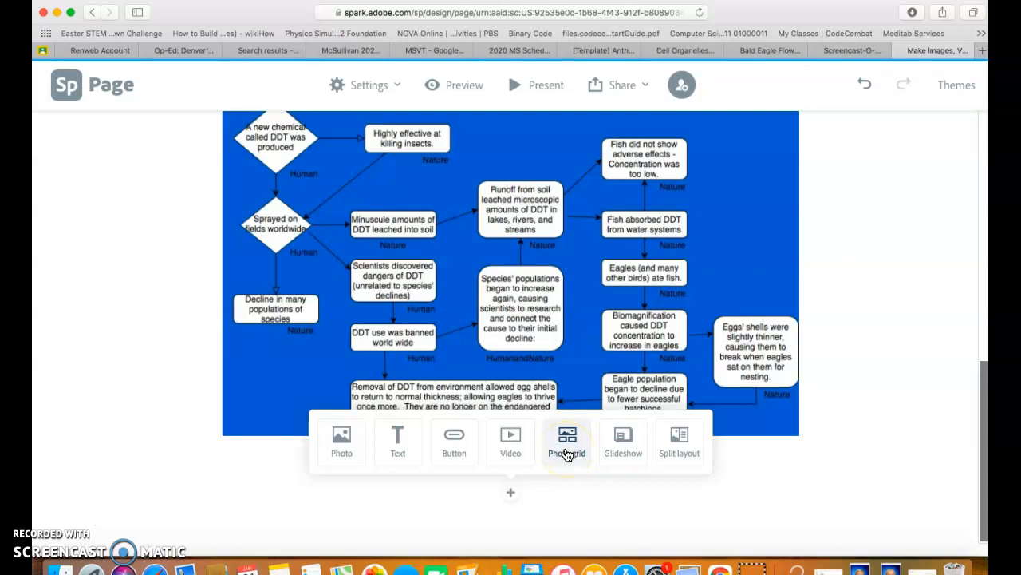
pyautogui.click(626, 446)
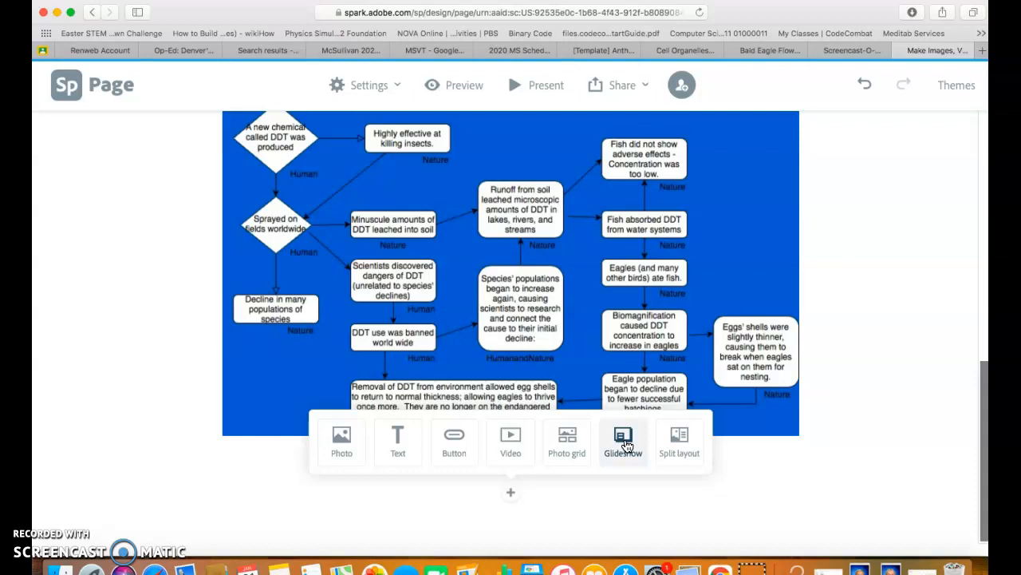
pyautogui.click(626, 446)
pyautogui.click(550, 285)
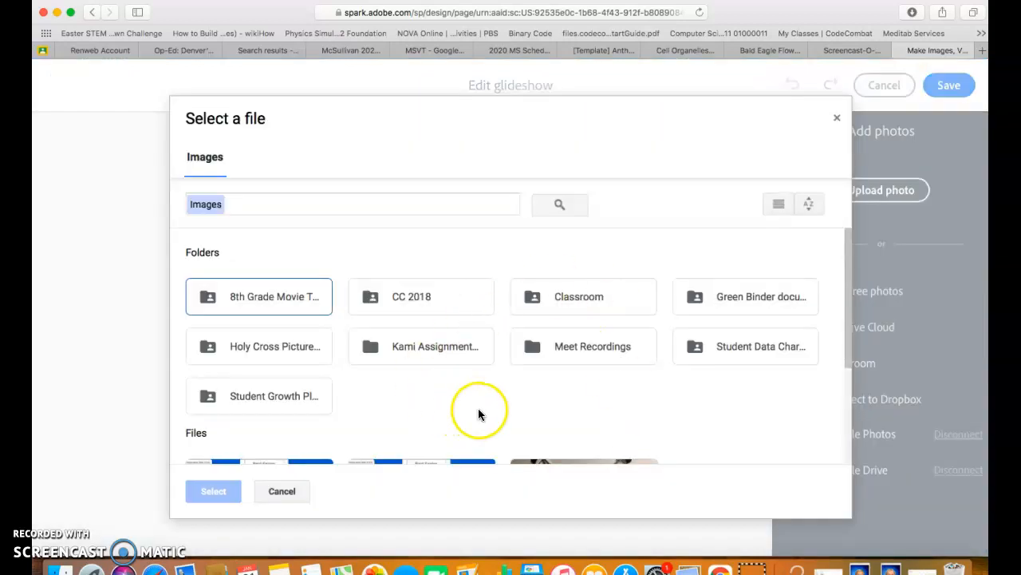
pyautogui.scroll(-3, 447, 394)
pyautogui.scroll(3, 448, 394)
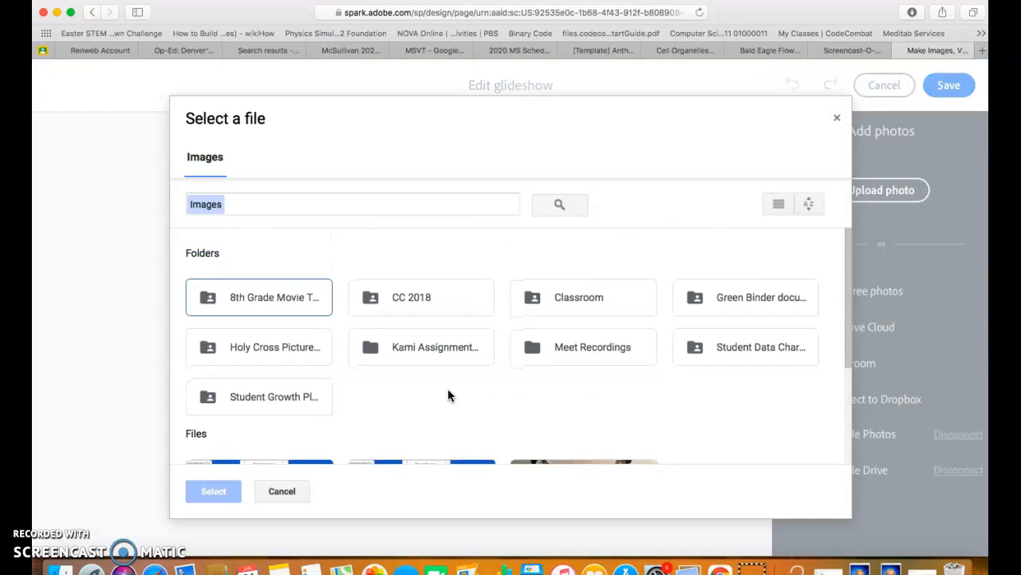
pyautogui.click(284, 490)
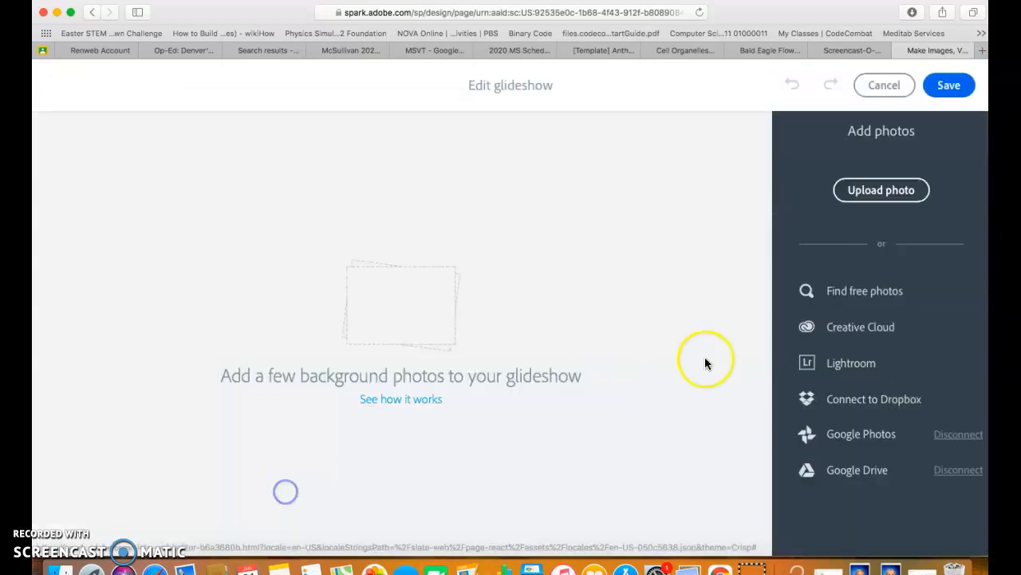
# Upload 2020 Porchtraits-61 and the images starting with 34255, 261788, 296944 and 384213 from the computer's Recents into the glideshow.
pyautogui.click(905, 194)
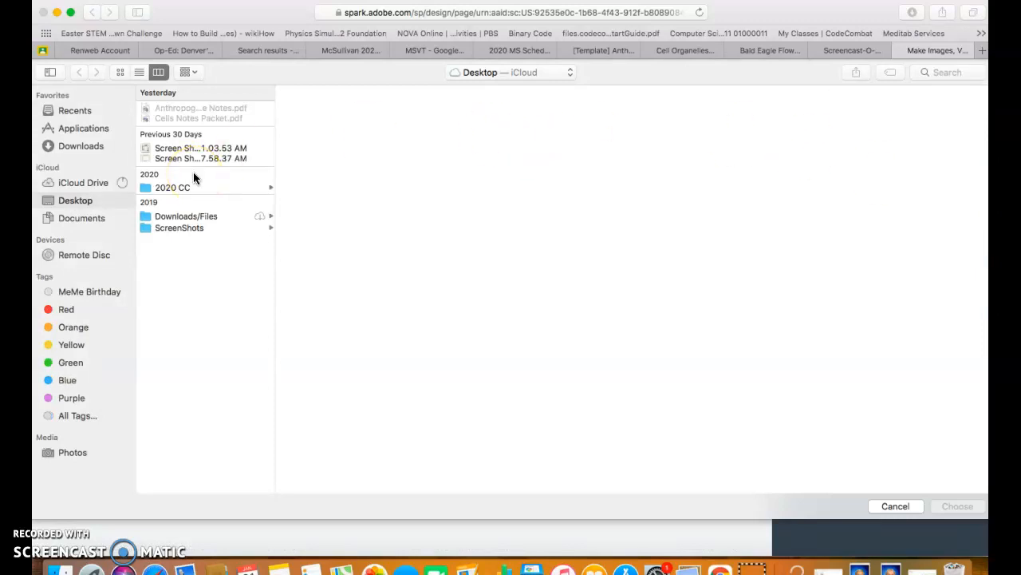
pyautogui.click(81, 200)
pyautogui.click(82, 113)
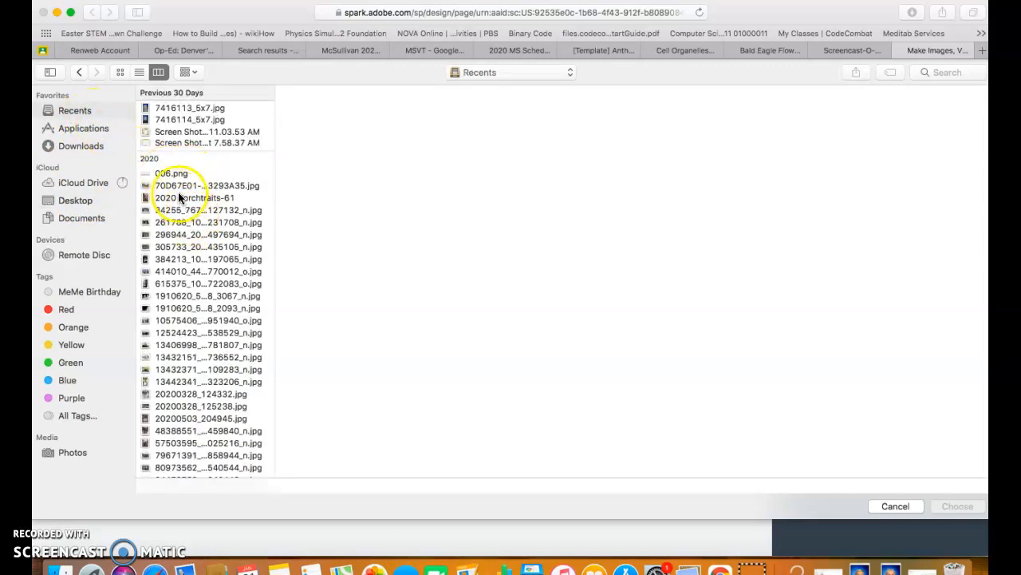
pyautogui.click(180, 196)
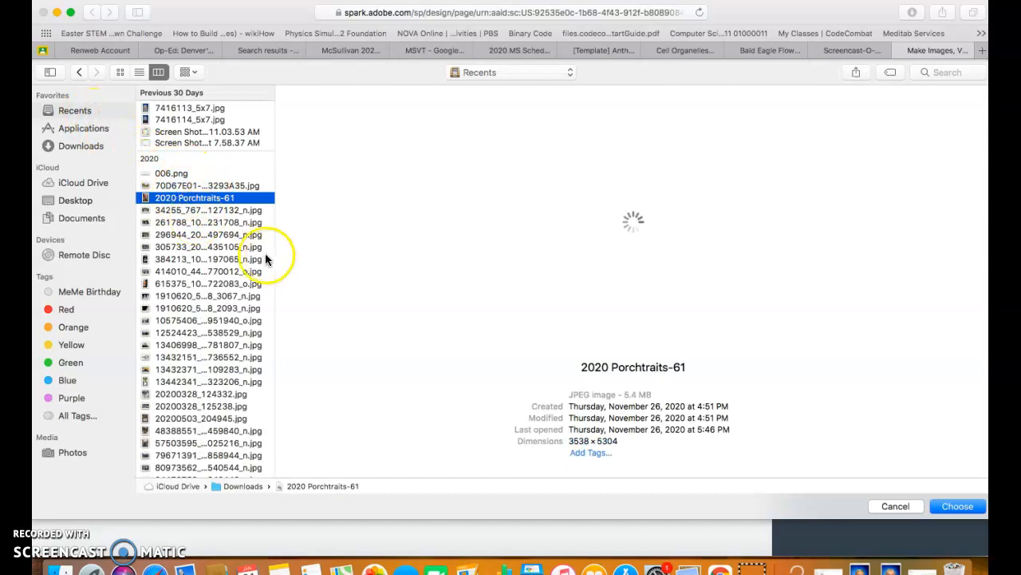
pyautogui.keyDown('shift'); pyautogui.click(204, 210); pyautogui.keyUp('shift')
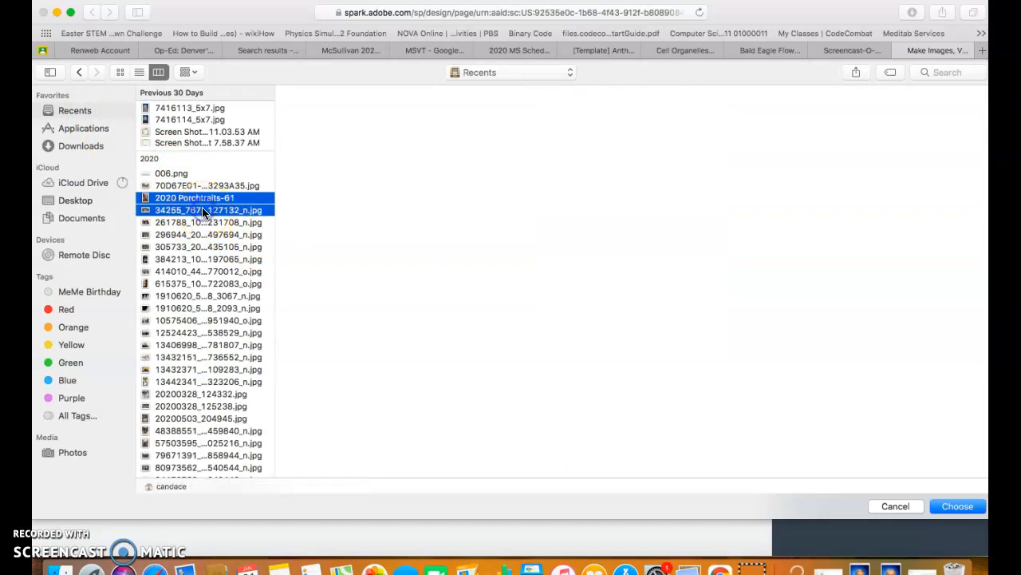
pyautogui.keyDown('shift'); pyautogui.click(196, 224); pyautogui.keyUp('shift')
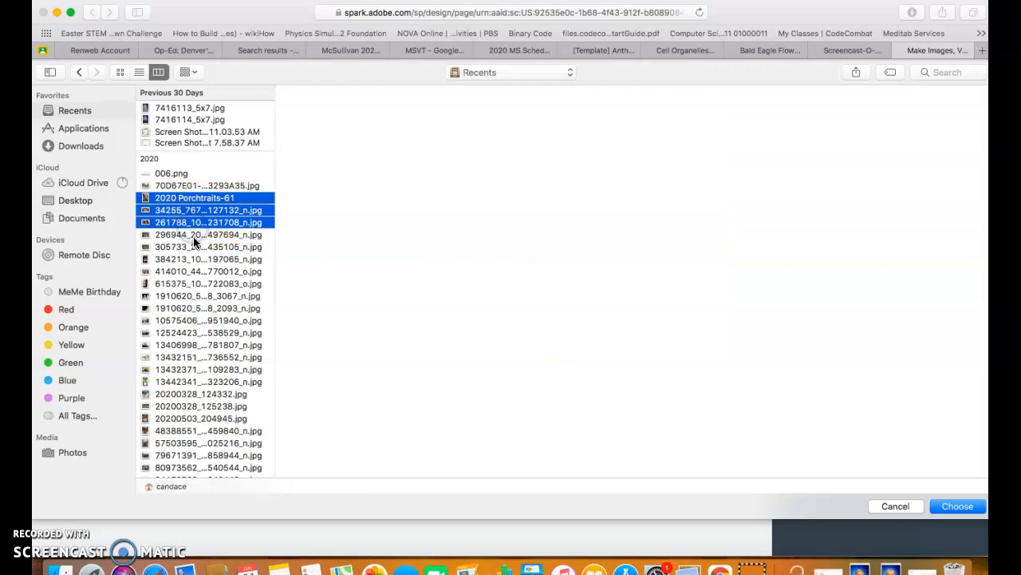
pyautogui.keyDown('shift'); pyautogui.click(194, 237); pyautogui.keyUp('shift')
pyautogui.keyDown('shift'); pyautogui.click(192, 259); pyautogui.keyUp('shift')
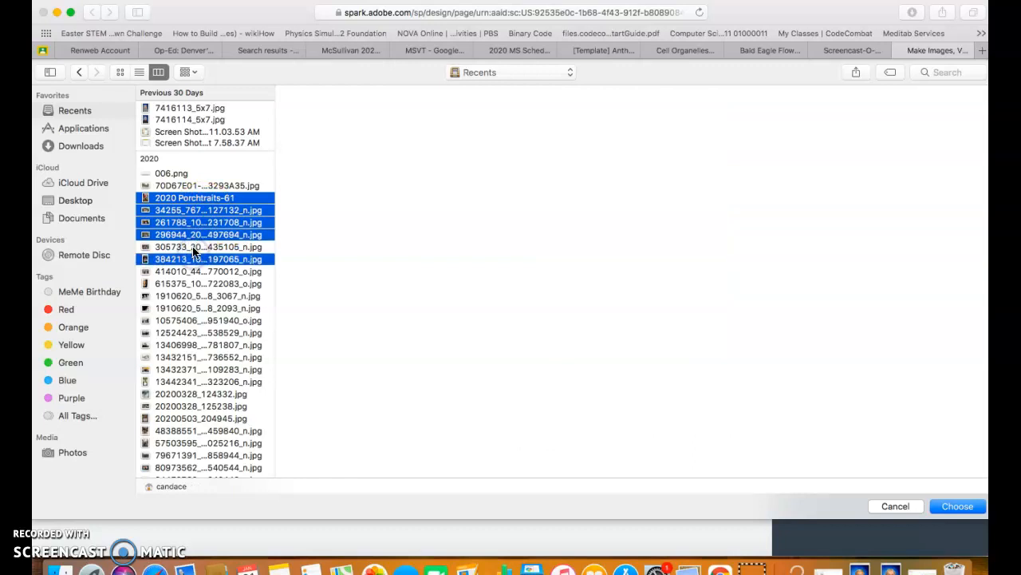
pyautogui.click(957, 506)
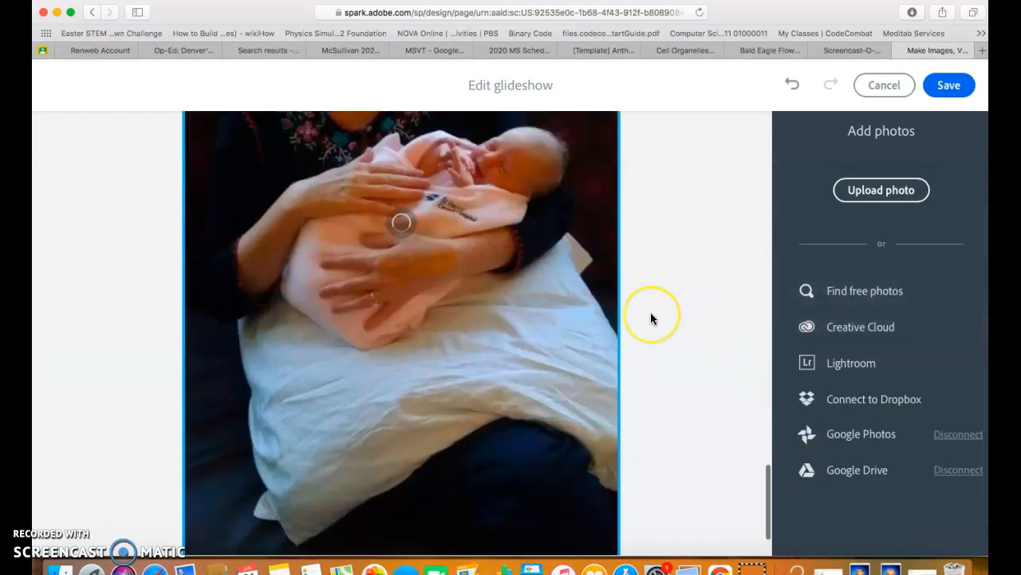
pyautogui.scroll(10, 650, 318)
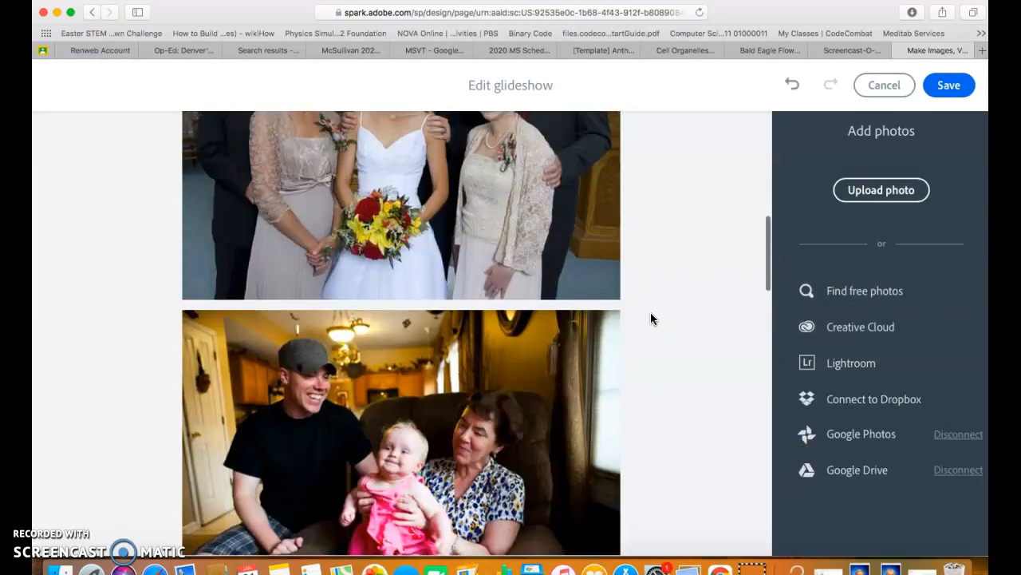
pyautogui.scroll(5, 650, 319)
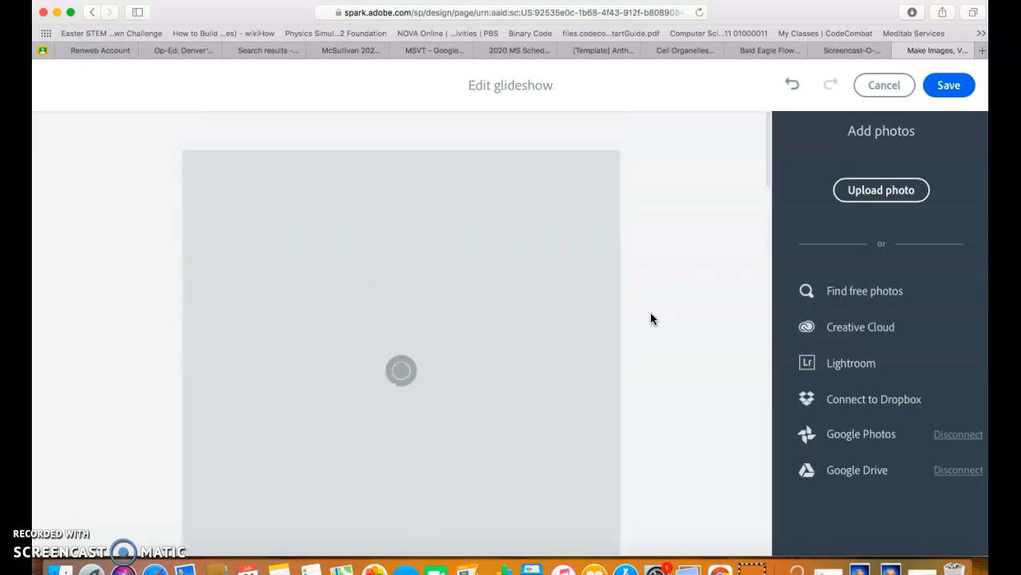
# Review the uploaded photos in the glideshow editor and save the glideshow.
pyautogui.scroll(-1, 652, 316)
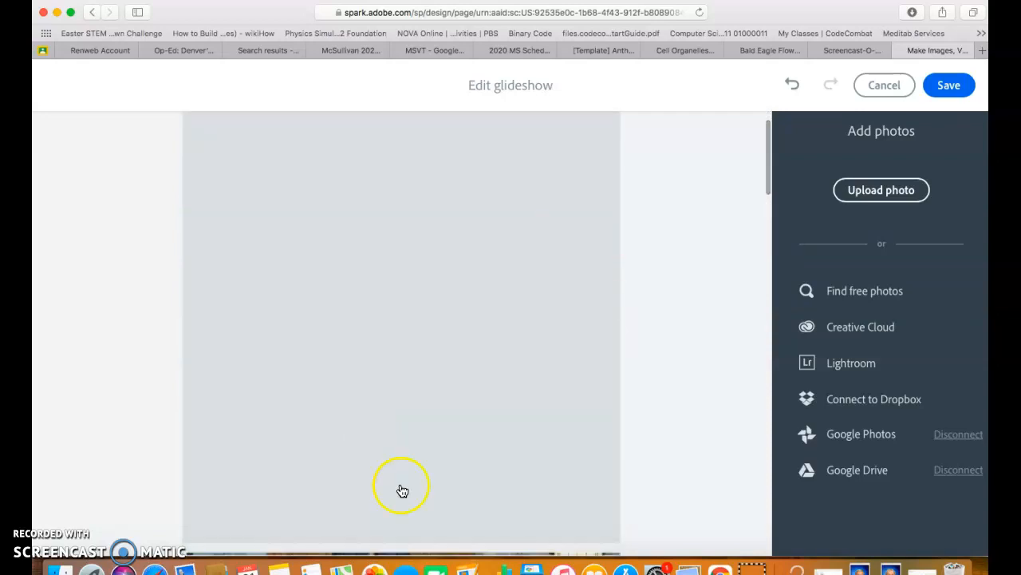
pyautogui.scroll(-1, 551, 373)
pyautogui.scroll(2, 551, 373)
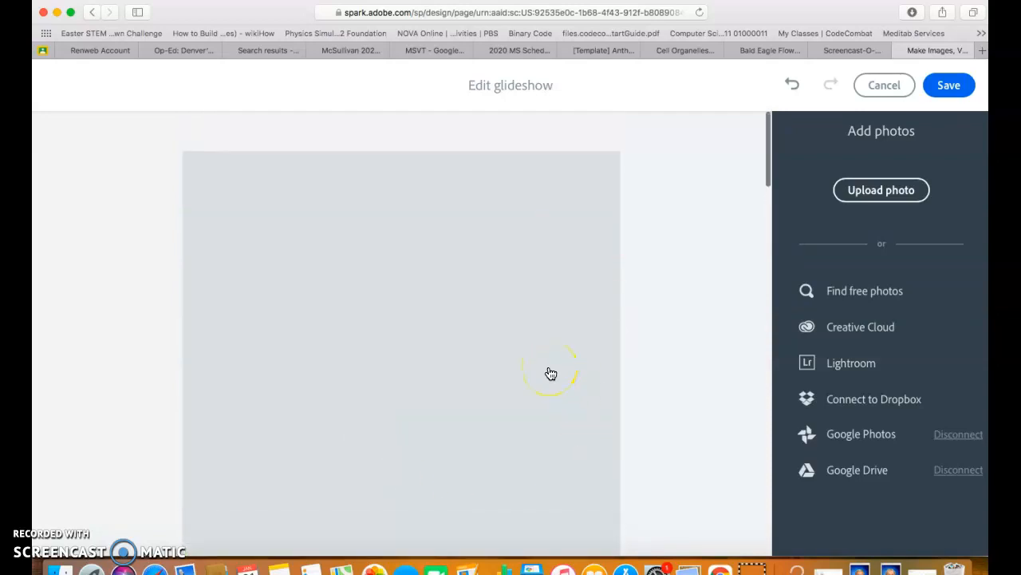
pyautogui.scroll(-8, 551, 373)
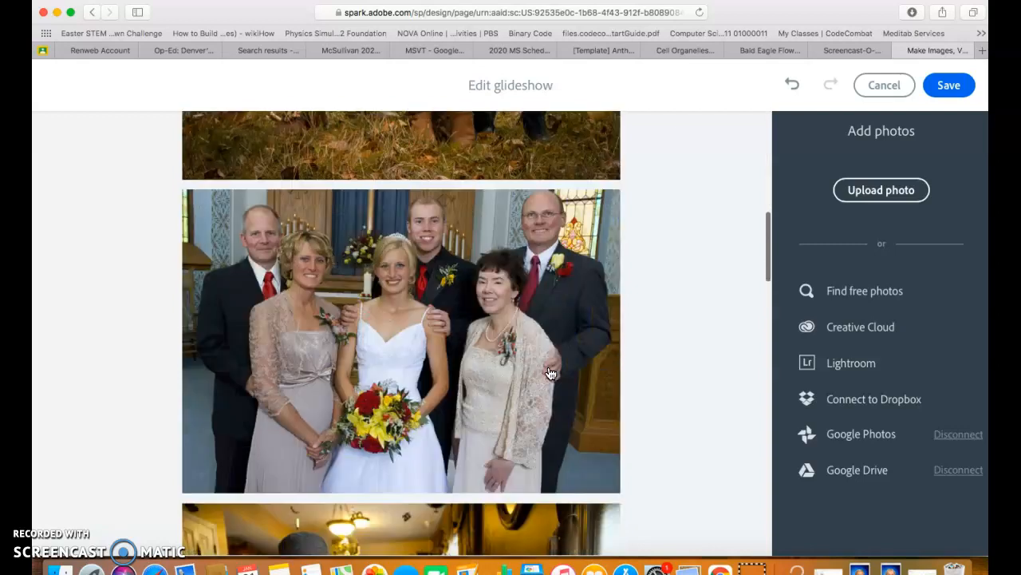
pyautogui.scroll(8, 551, 372)
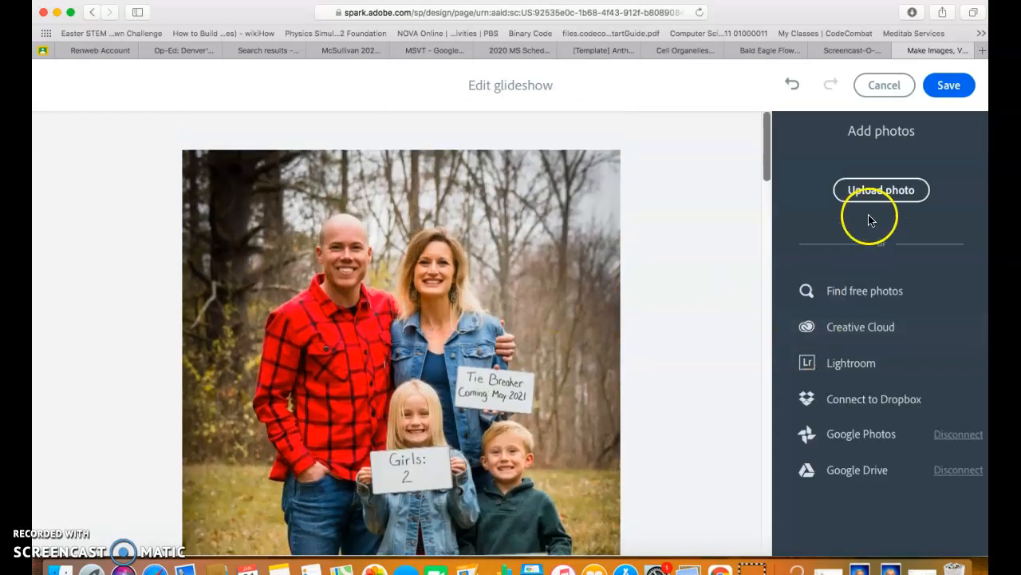
pyautogui.click(878, 204)
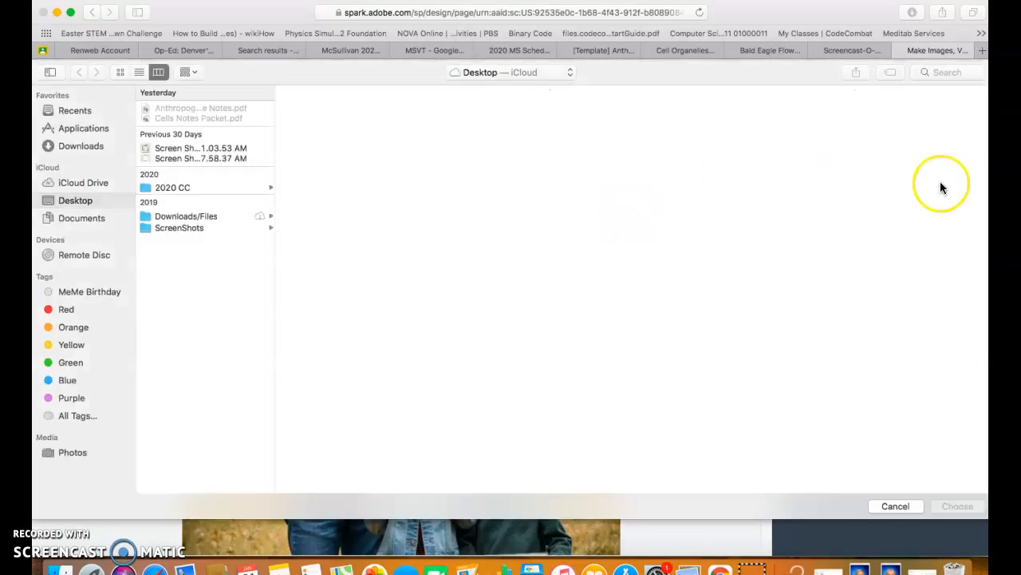
pyautogui.click(901, 506)
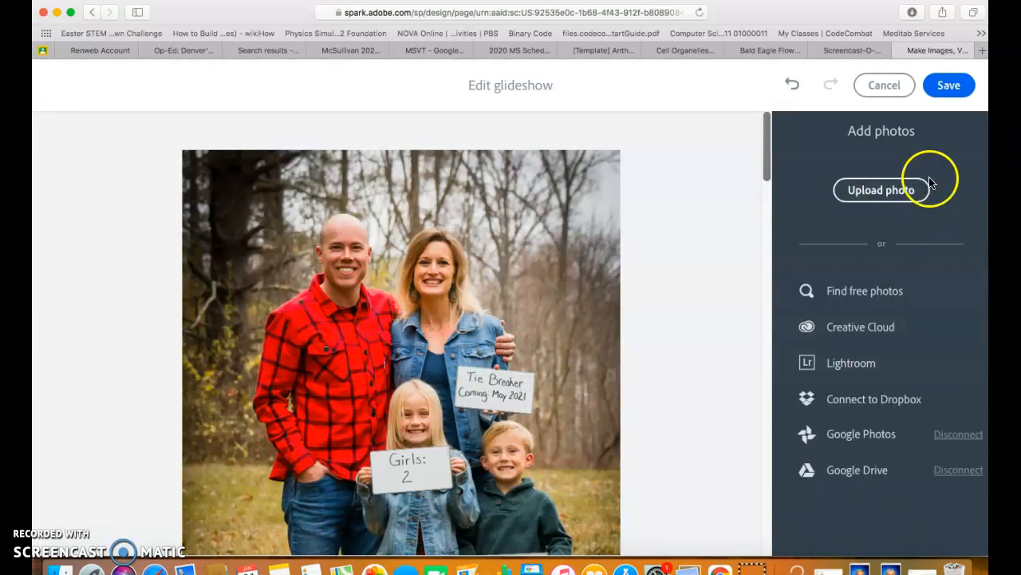
pyautogui.click(950, 86)
# Examine the content types that can be added to the caption boxes over the family and wedding photos in the glideshow.
pyautogui.scroll(5, 627, 289)
pyautogui.scroll(-10, 627, 289)
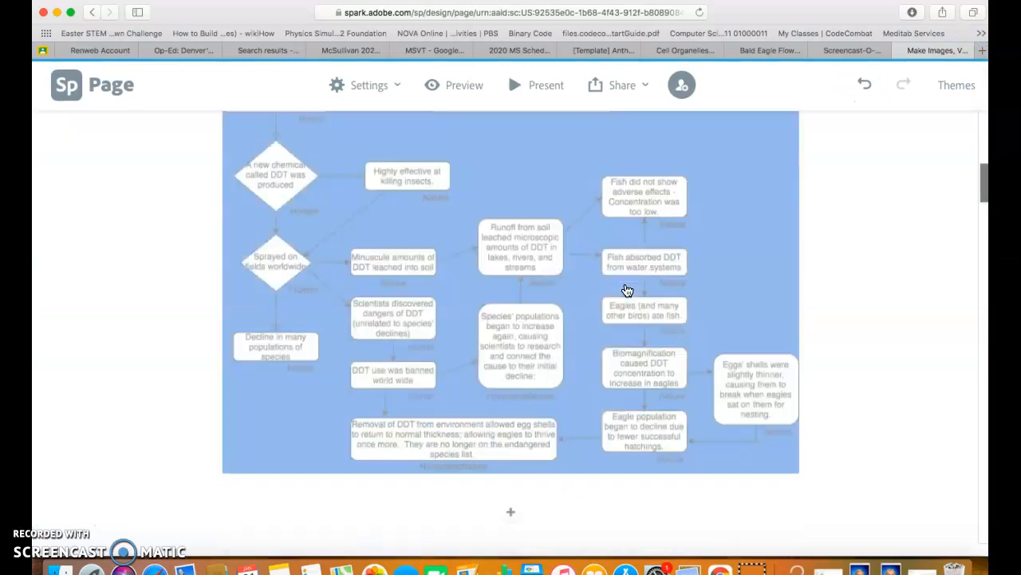
pyautogui.scroll(-3, 628, 289)
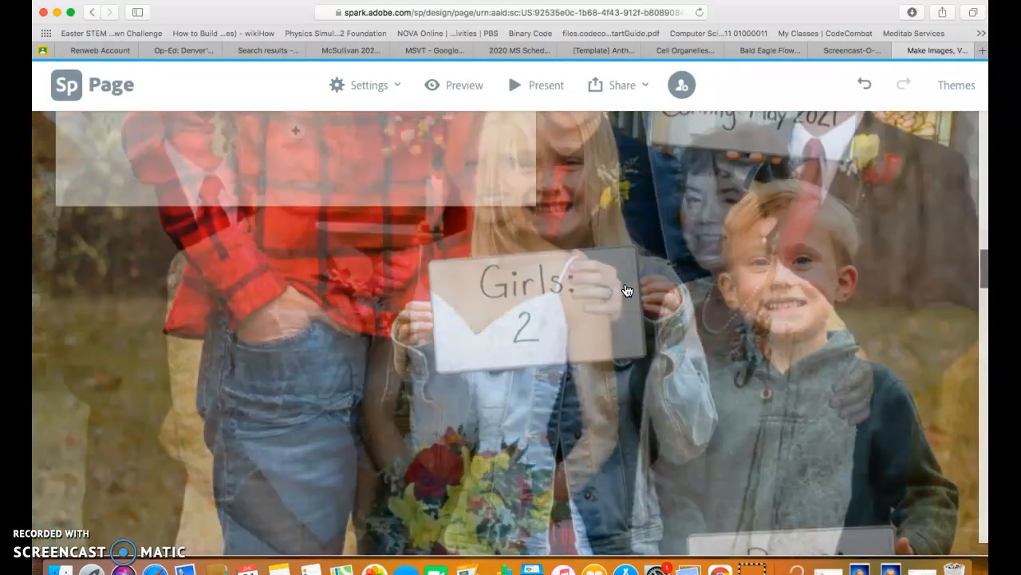
pyautogui.moveTo(628, 289); pyautogui.dragTo(277, 311)
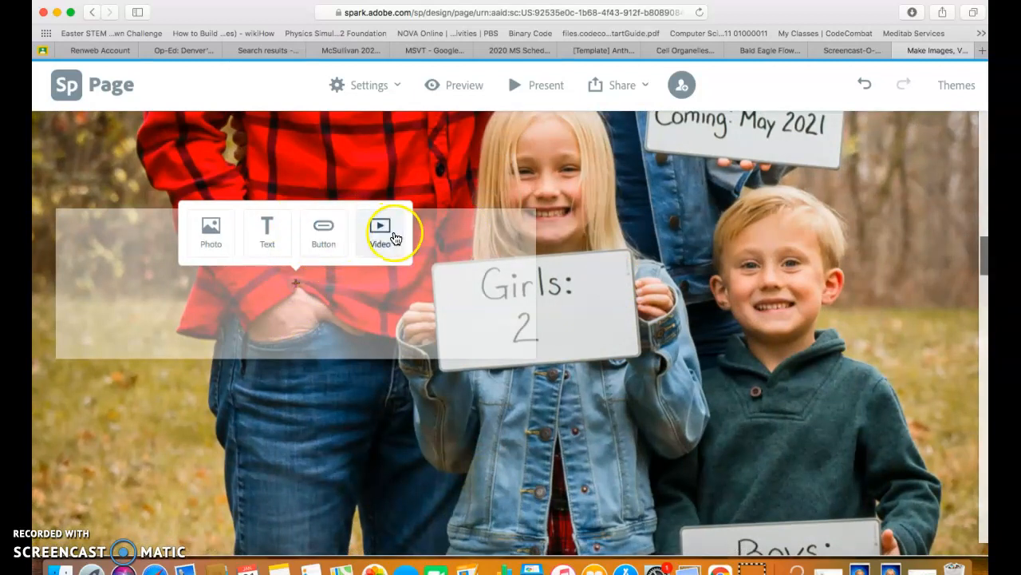
pyautogui.scroll(-2, 595, 305)
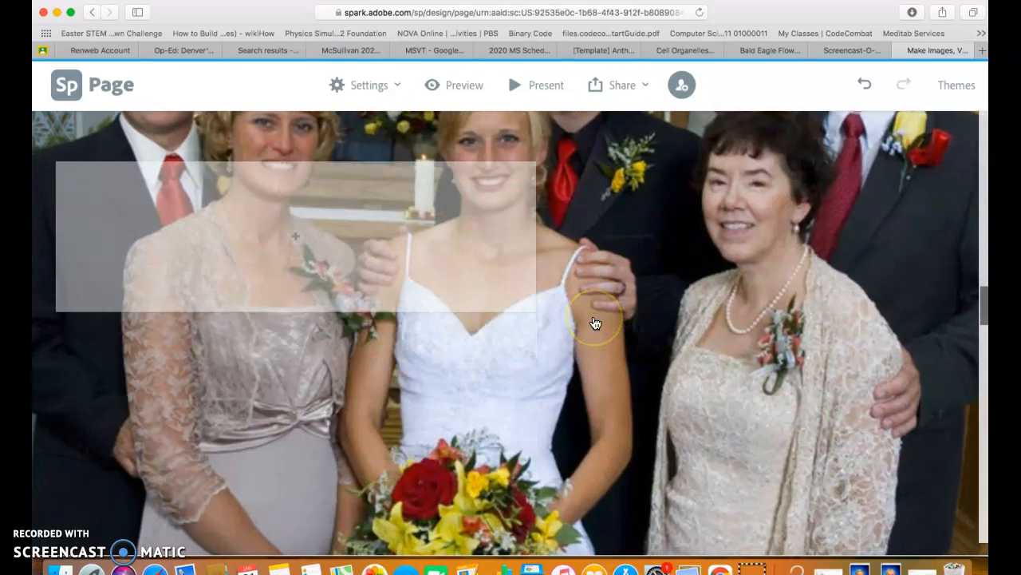
pyautogui.moveTo(355, 238); pyautogui.dragTo(296, 206)
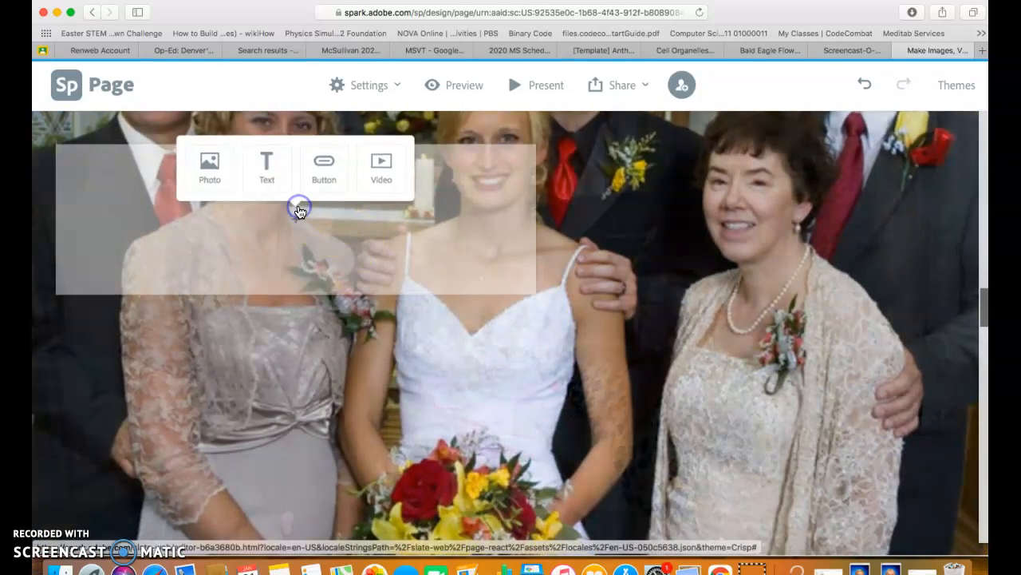
pyautogui.click(468, 319)
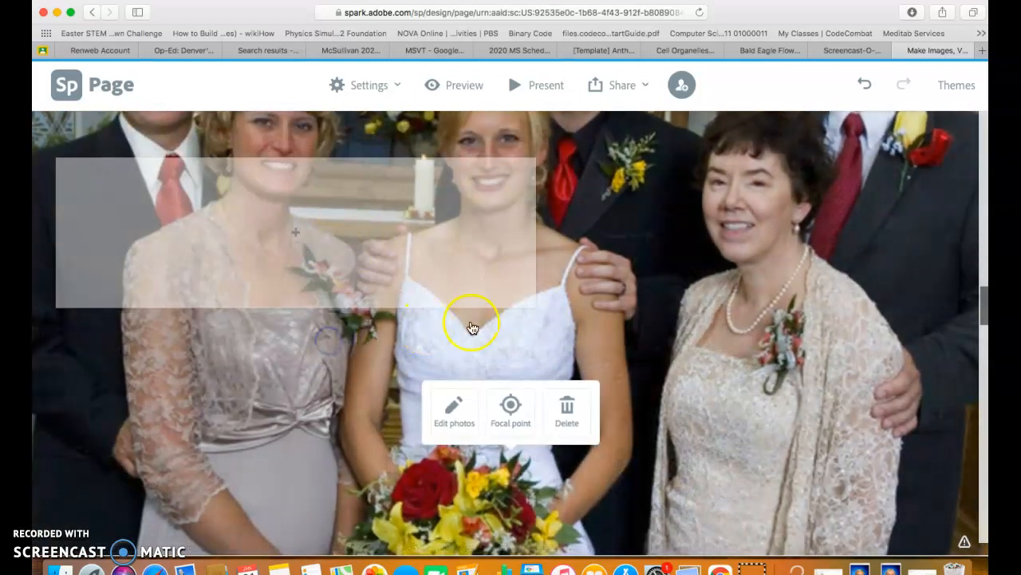
# Look through the remaining glideshow photos on the page and return to the wedding photo.
pyautogui.scroll(-2, 470, 323)
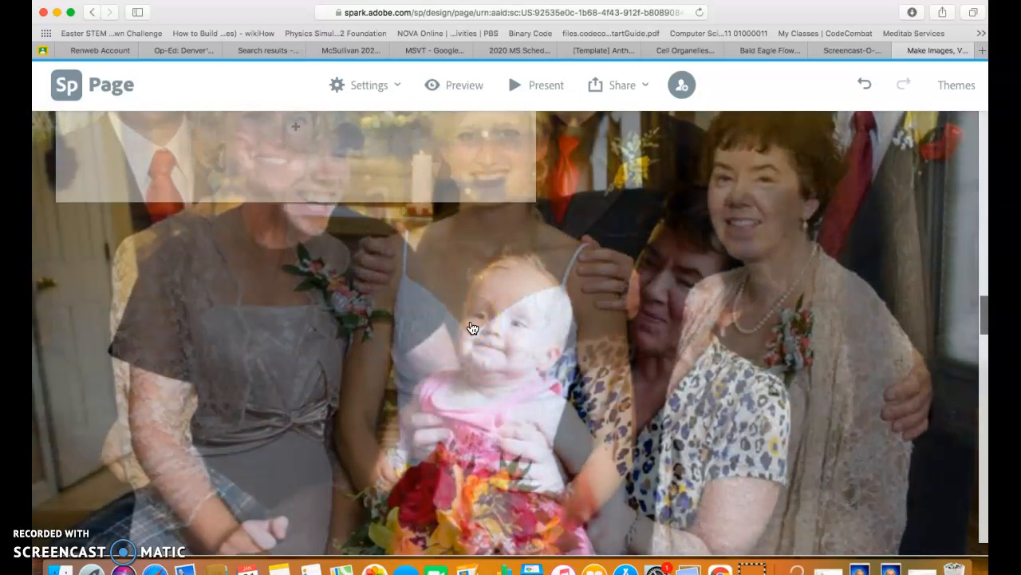
pyautogui.scroll(-5, 472, 327)
pyautogui.click(664, 436)
pyautogui.scroll(-6, 664, 435)
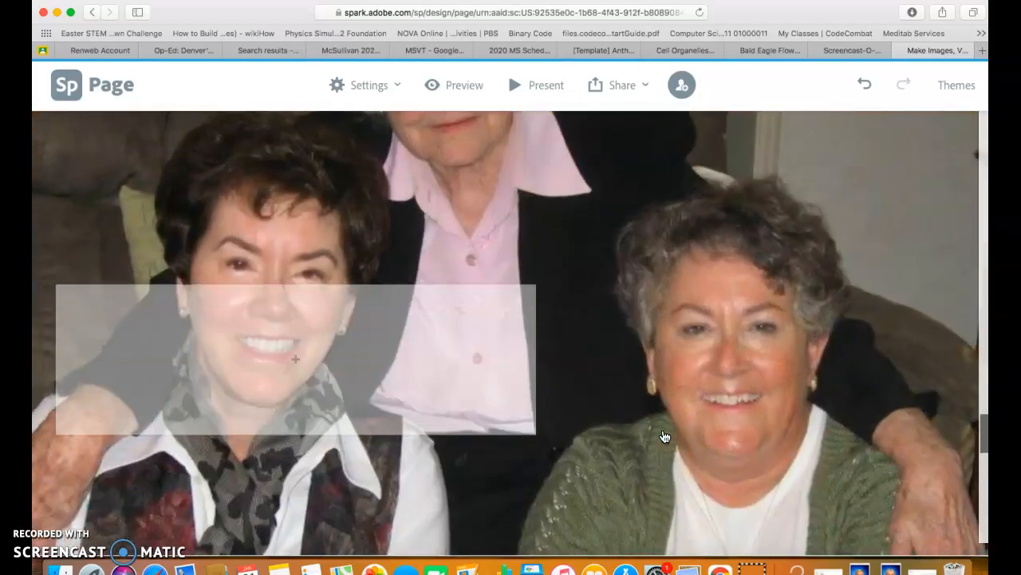
pyautogui.scroll(15, 663, 436)
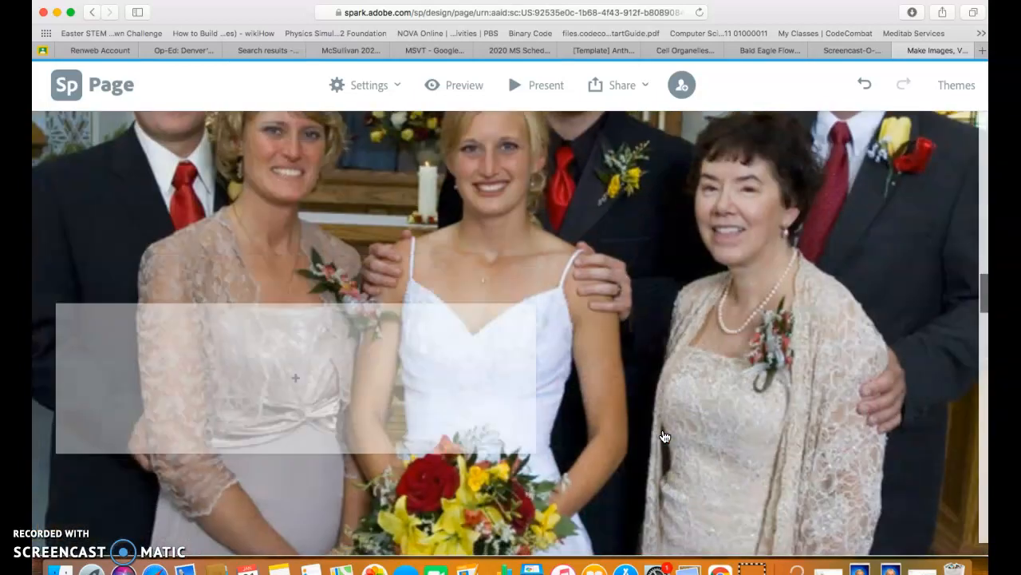